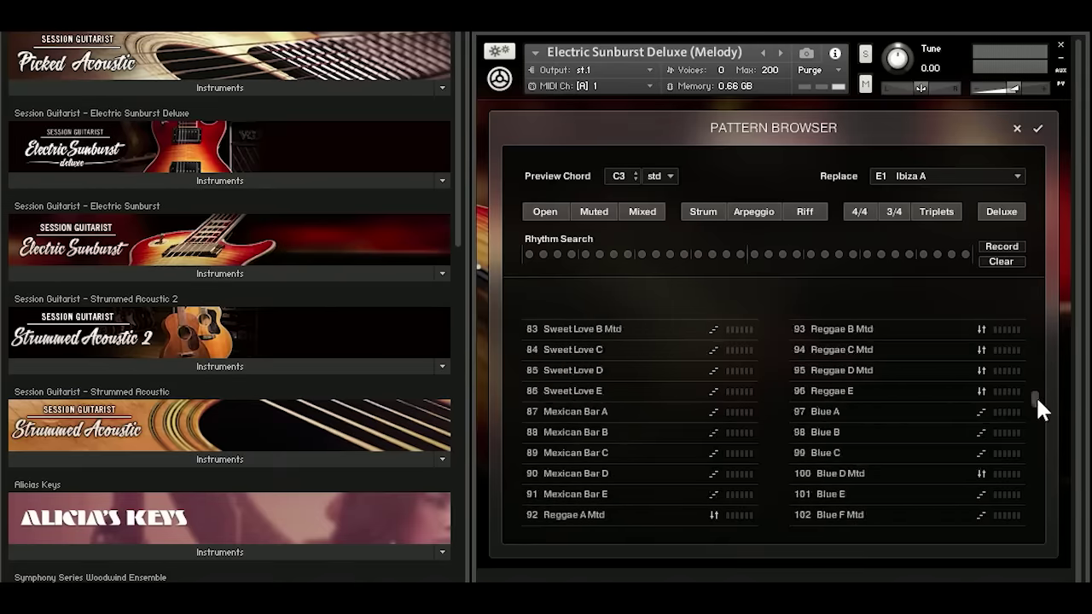
Step: Scroll the Pattern Browser to the Deluxe reverse patterns, toggle the Deluxe filter, and scroll back up
{"action": "left_click_drag", "start_coordinate": [1038, 401], "coordinate": [1043, 493]}
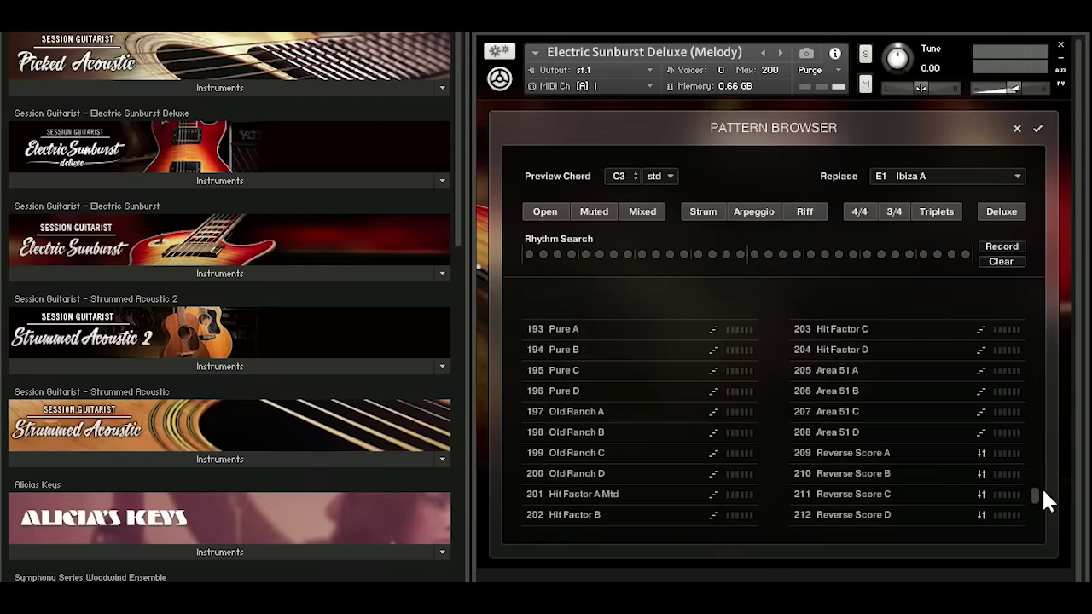
{"action": "left_click", "coordinate": [1000, 213]}
{"action": "left_click_drag", "start_coordinate": [1036, 336], "coordinate": [1037, 431]}
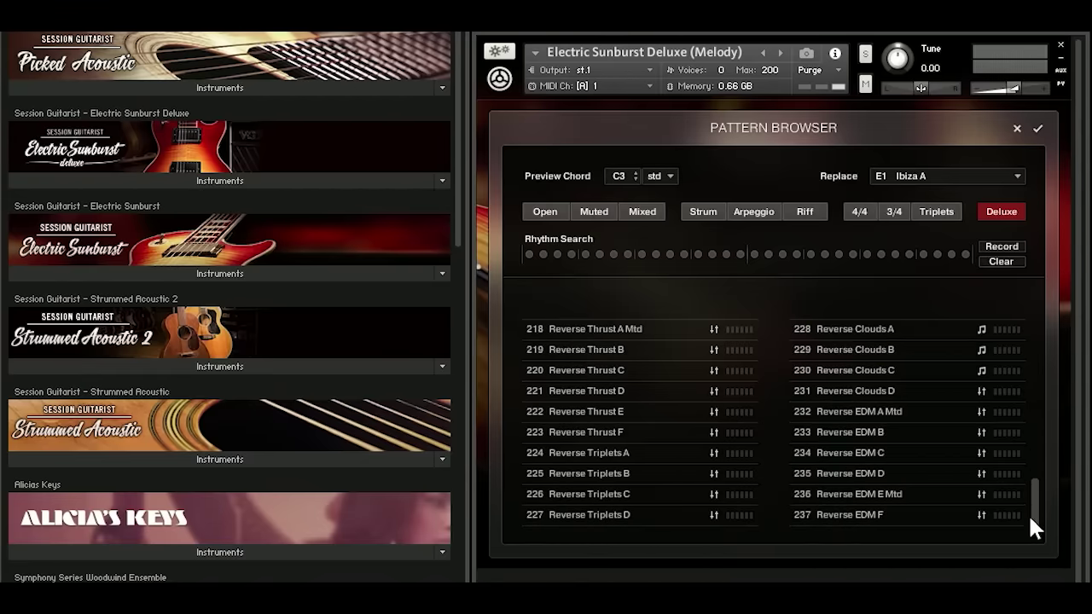
Step: Turn off the Deluxe filter so the Song Browser lists all songs, and scroll through them
{"action": "left_click", "coordinate": [1003, 223]}
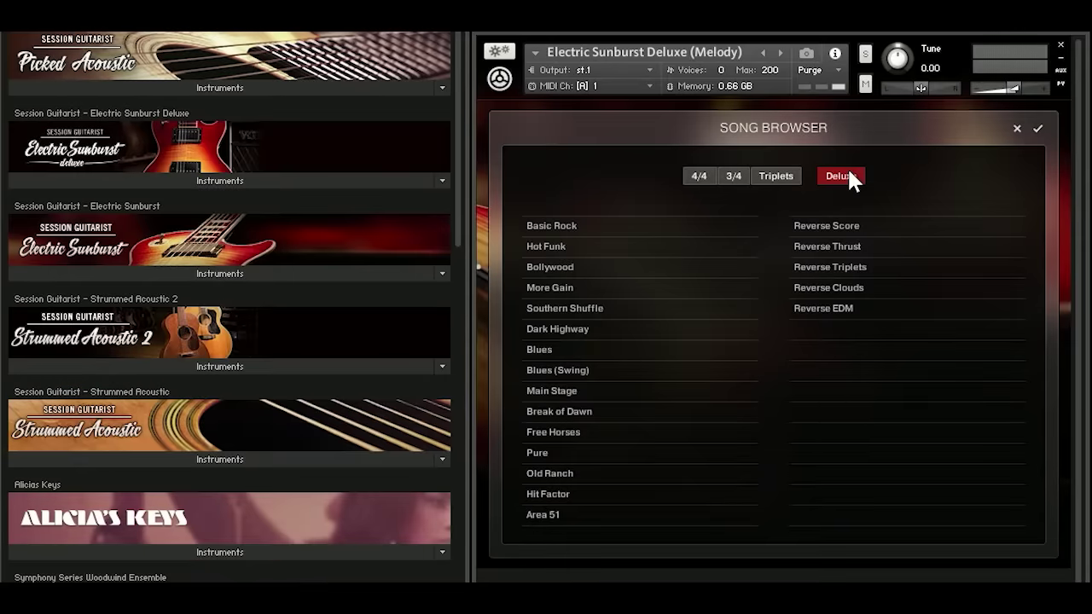
{"action": "left_click", "coordinate": [844, 176]}
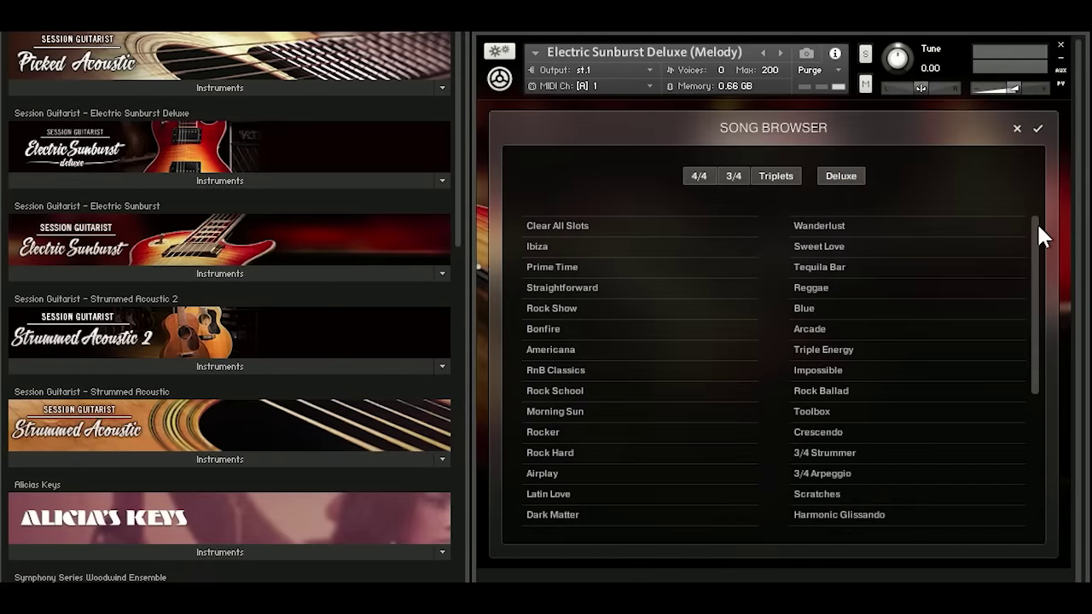
{"action": "left_click_drag", "start_coordinate": [1040, 226], "coordinate": [1035, 364]}
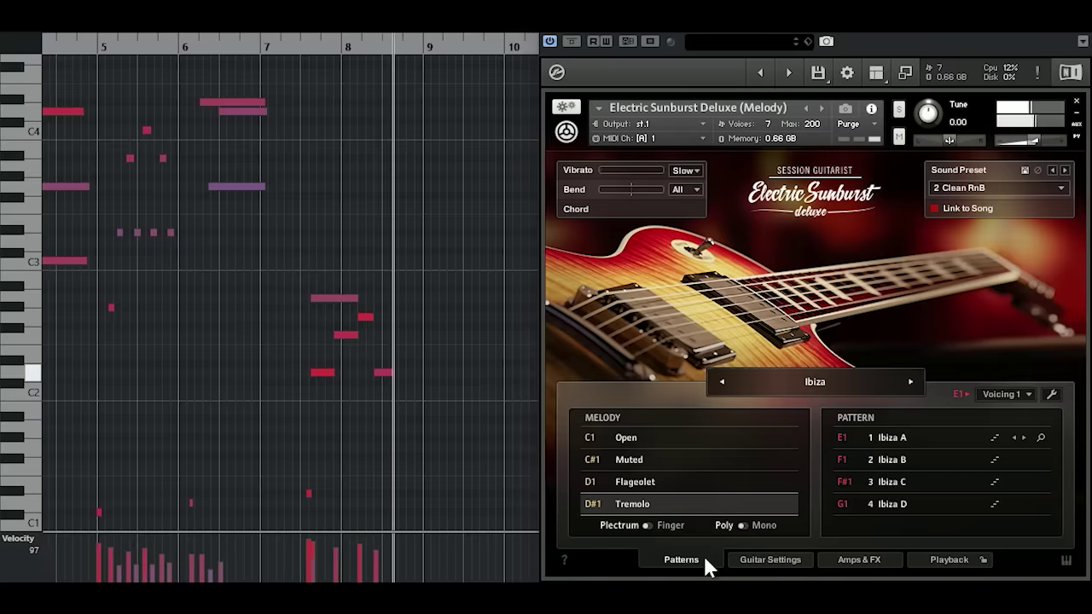
{"action": "left_click", "coordinate": [657, 522]}
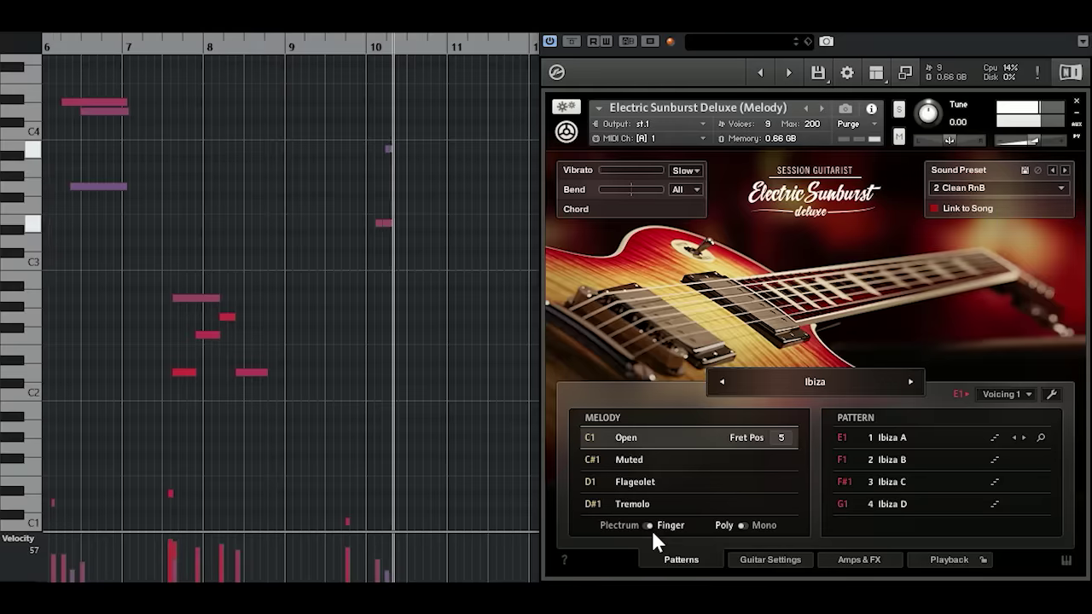
{"action": "left_click", "coordinate": [625, 528]}
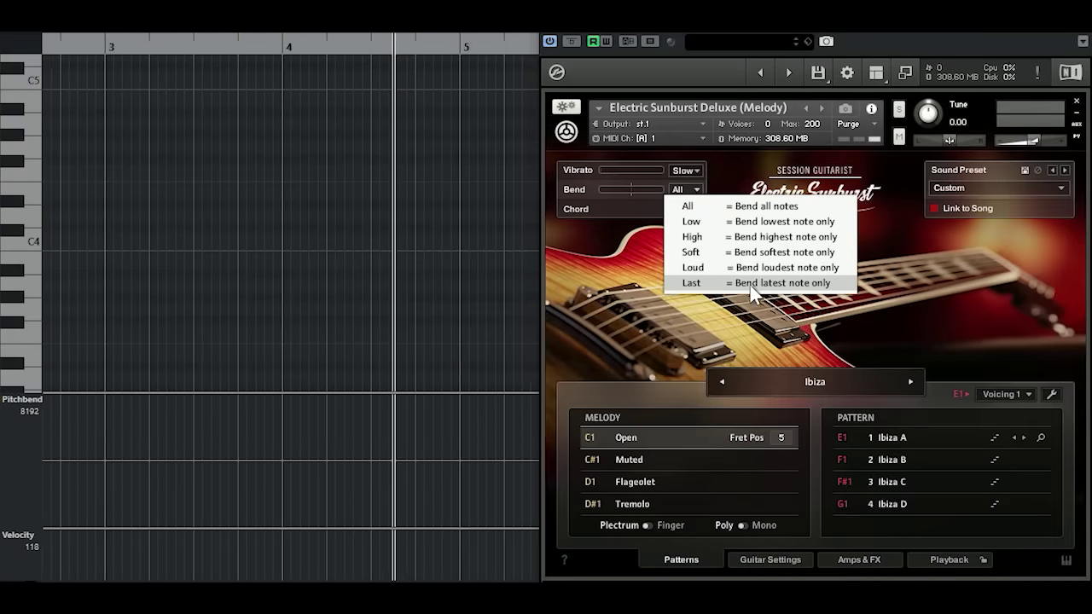
Step: Set Bend to Last and switch the Hot Solo + amp to Overdrive
{"action": "left_click", "coordinate": [812, 288]}
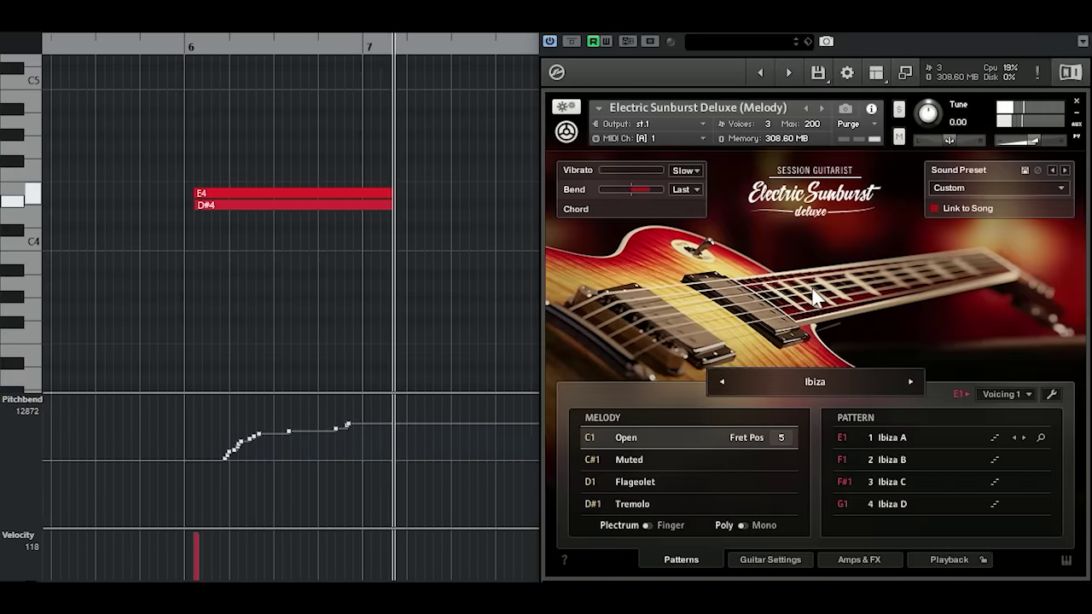
{"action": "left_click", "coordinate": [849, 559]}
{"action": "left_click", "coordinate": [682, 417]}
Step: Set Vibrato to Fast and play the melody back
{"action": "mouse_move", "coordinate": [621, 478]}
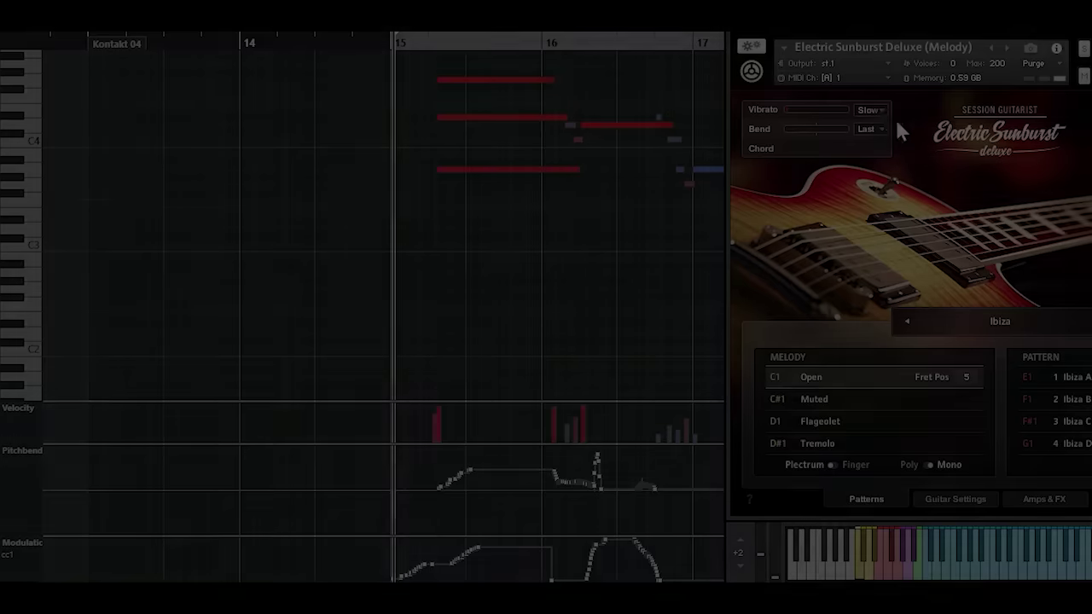
{"action": "left_click", "coordinate": [874, 111]}
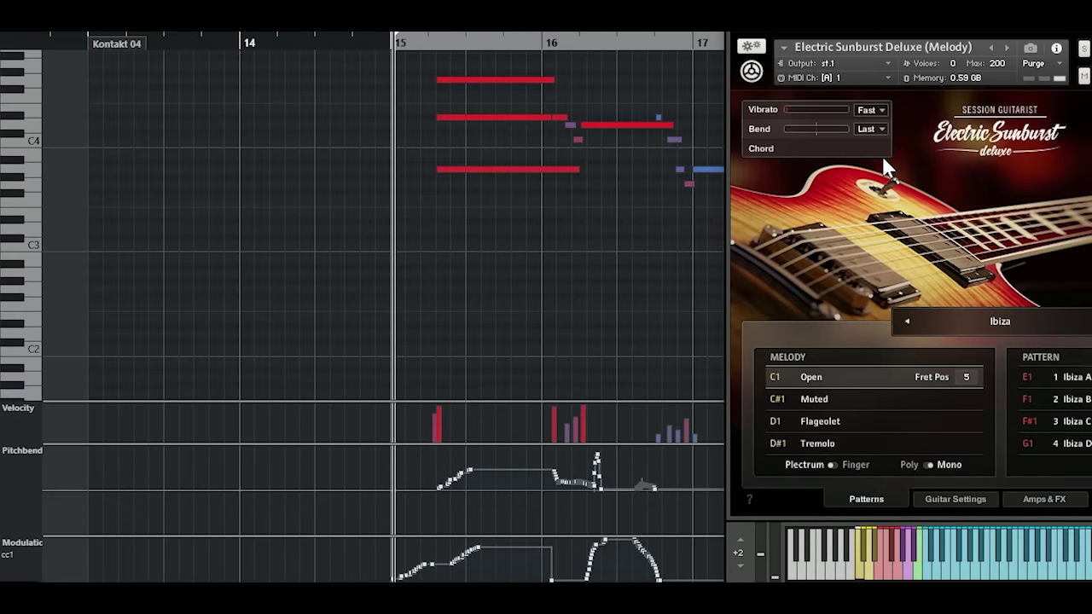
{"action": "key", "text": "space"}
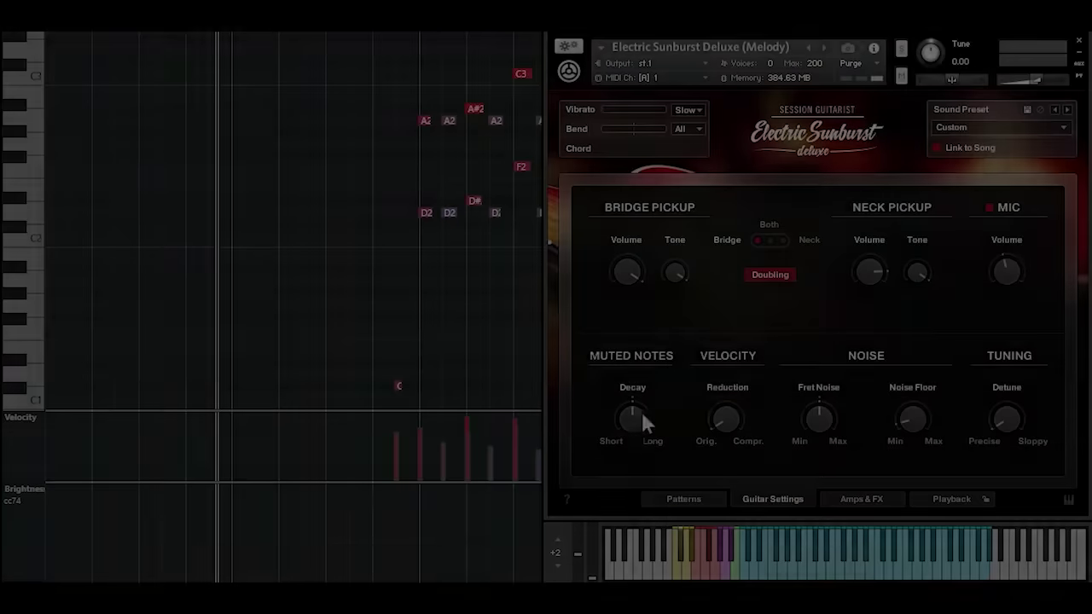
Step: Assign the Muted Notes Decay knob to MIDI CC74 using Learn MIDI CC# Automation
{"action": "mouse_move", "coordinate": [644, 392]}
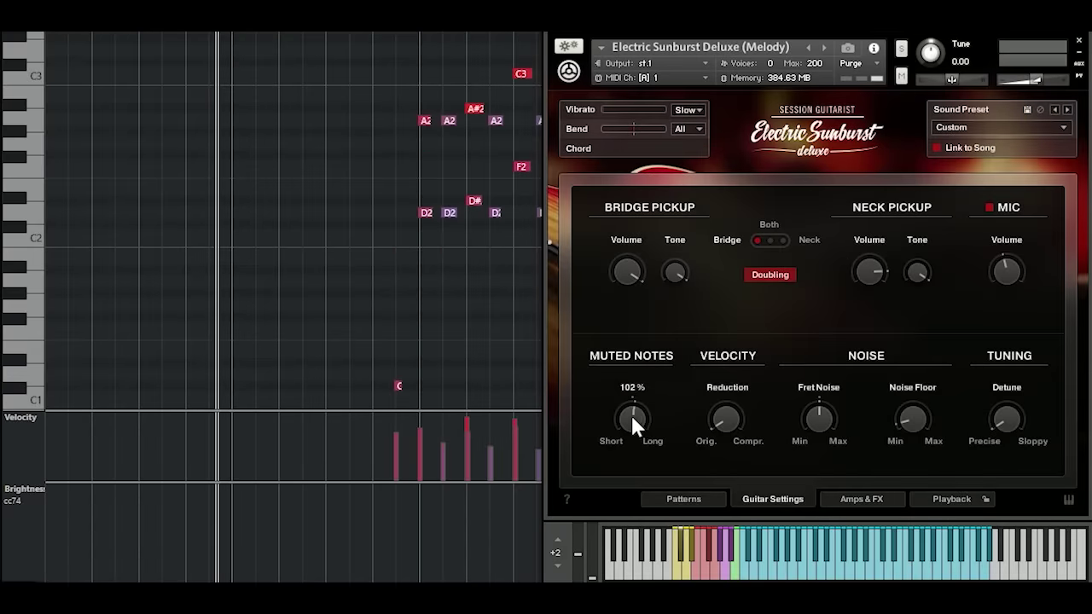
{"action": "right_click", "coordinate": [631, 418]}
{"action": "left_click", "coordinate": [652, 425]}
{"action": "right_click", "coordinate": [650, 426]}
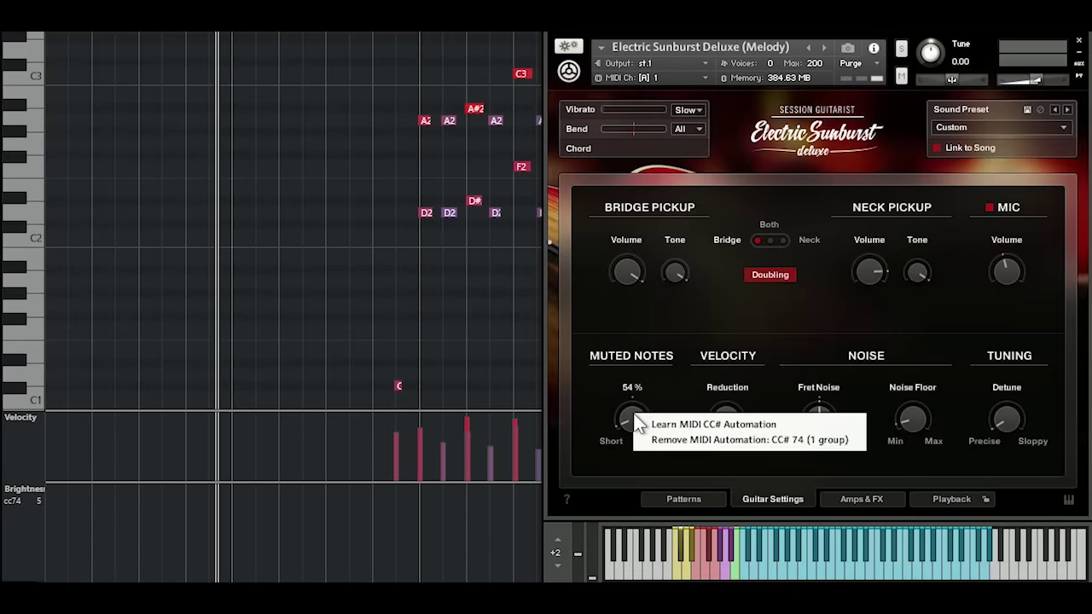
{"action": "left_click", "coordinate": [664, 382]}
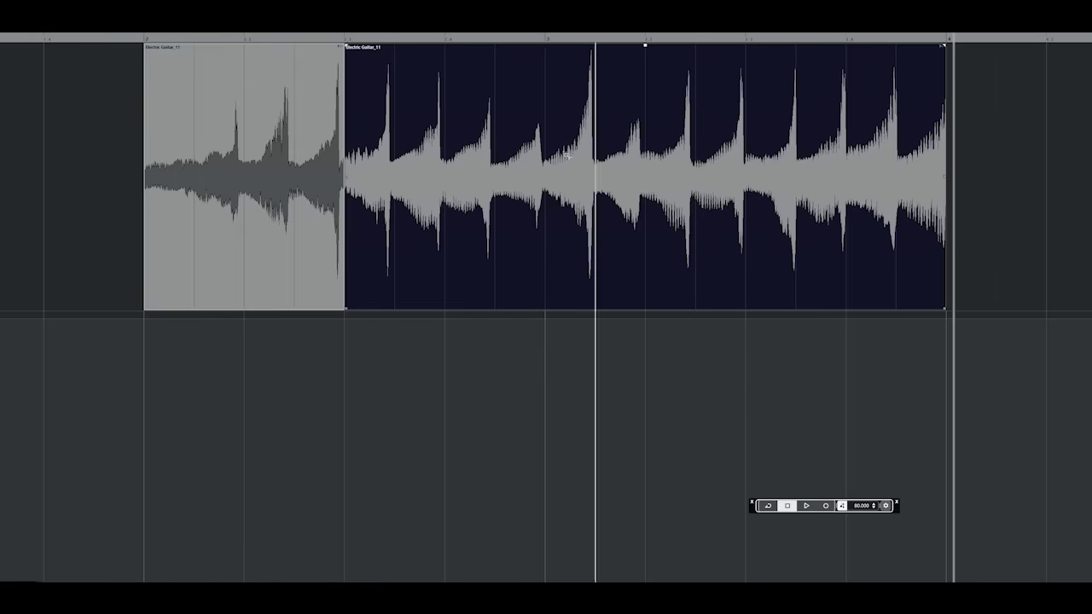
Step: Split the Electric Guitar_11 clip at the bar lines and move the pieces onto the lower track
{"action": "left_click_drag", "start_coordinate": [254, 212], "coordinate": [842, 339]}
{"action": "left_click_drag", "start_coordinate": [419, 268], "coordinate": [211, 390]}
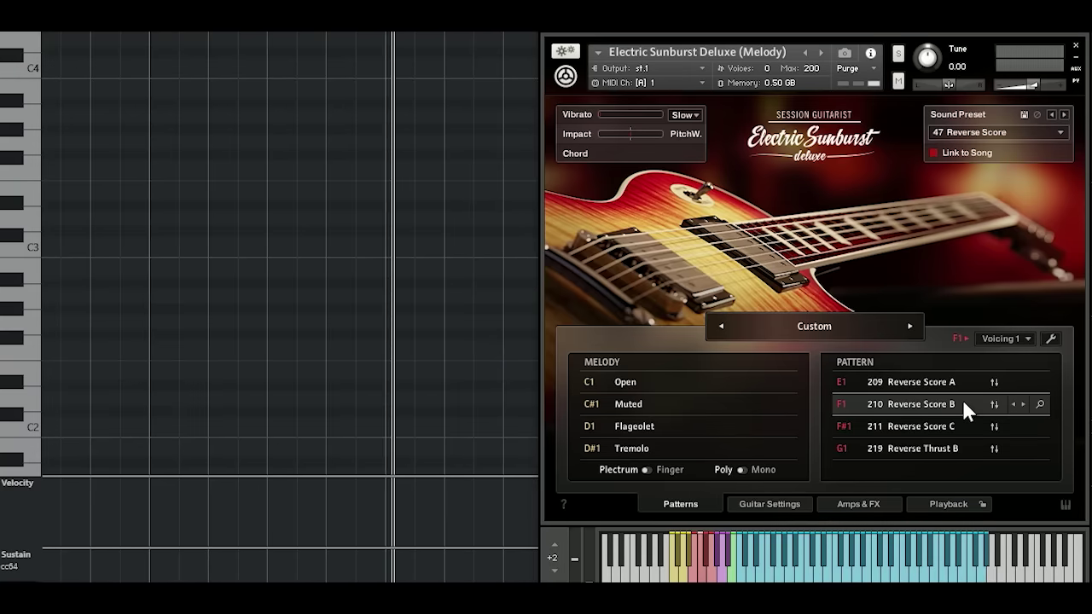
Step: Play Reverse Score A, B, C and Reverse Thrust B from slots E1, F1, F#1 and G1
{"action": "left_click", "coordinate": [963, 377]}
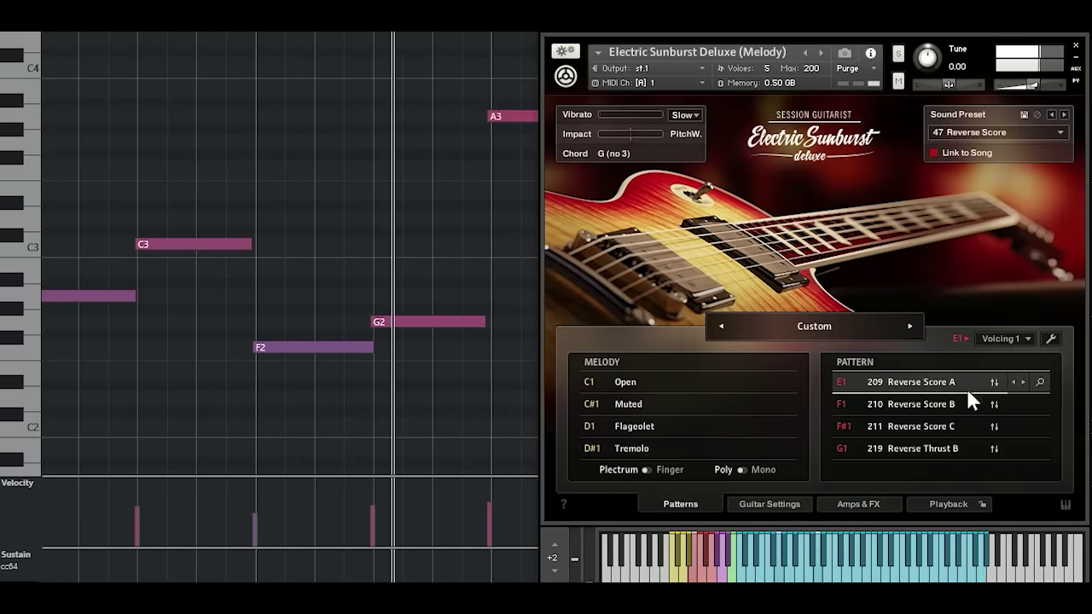
{"action": "left_click", "coordinate": [973, 407]}
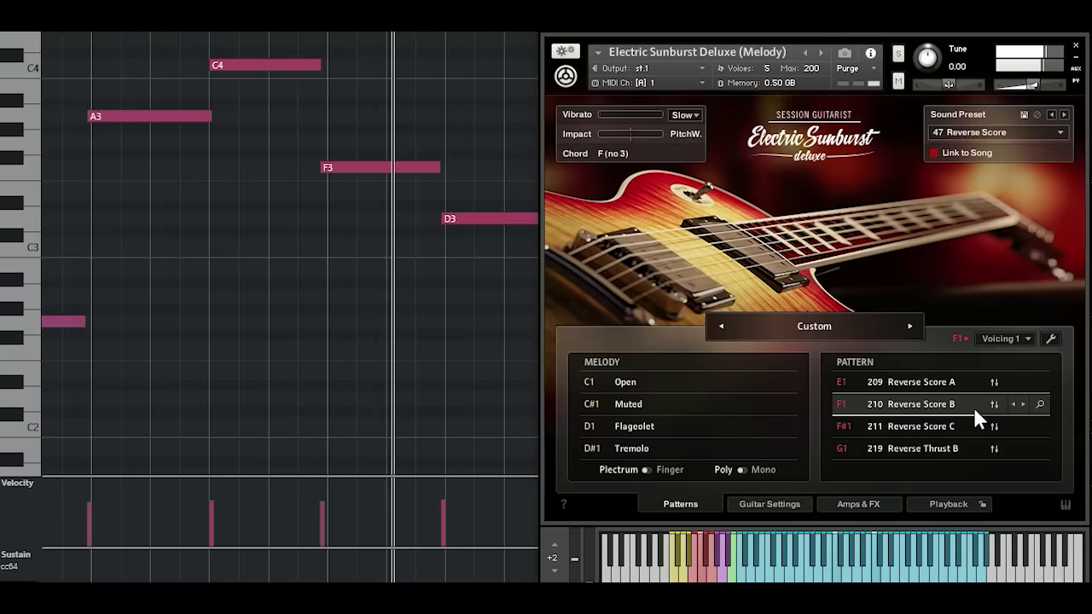
{"action": "left_click", "coordinate": [970, 427]}
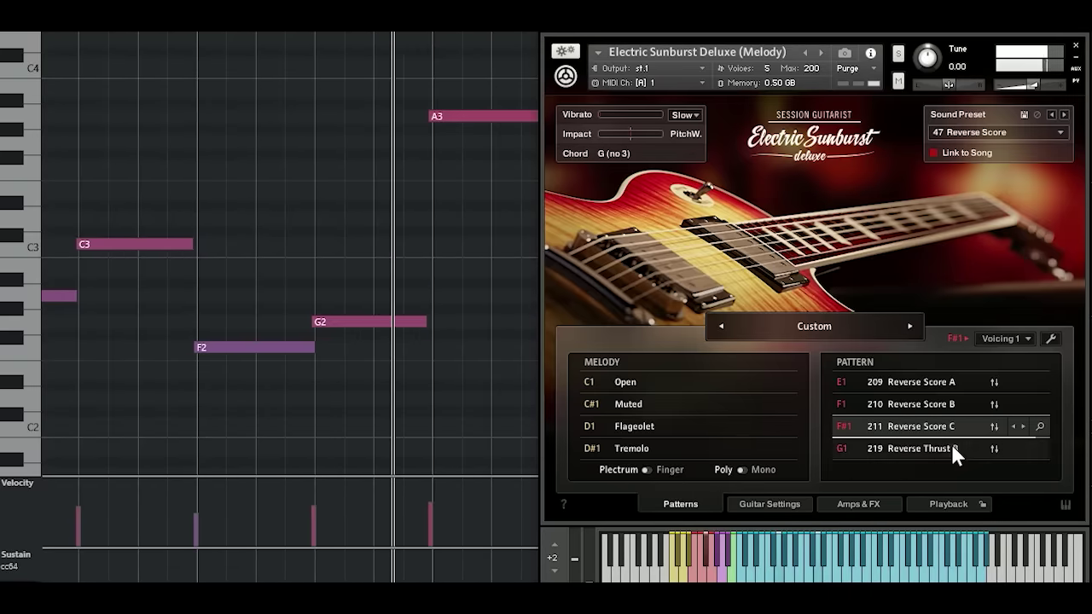
{"action": "left_click", "coordinate": [951, 443]}
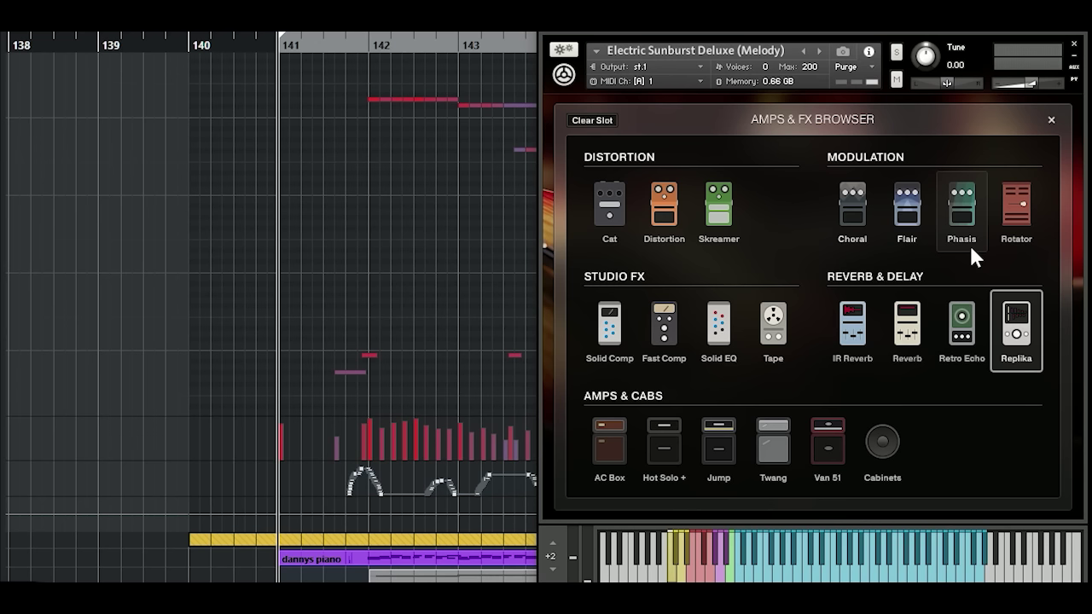
Step: Close the Amps & FX Browser to return to the chain with Replika selected
{"action": "left_click", "coordinate": [1052, 120]}
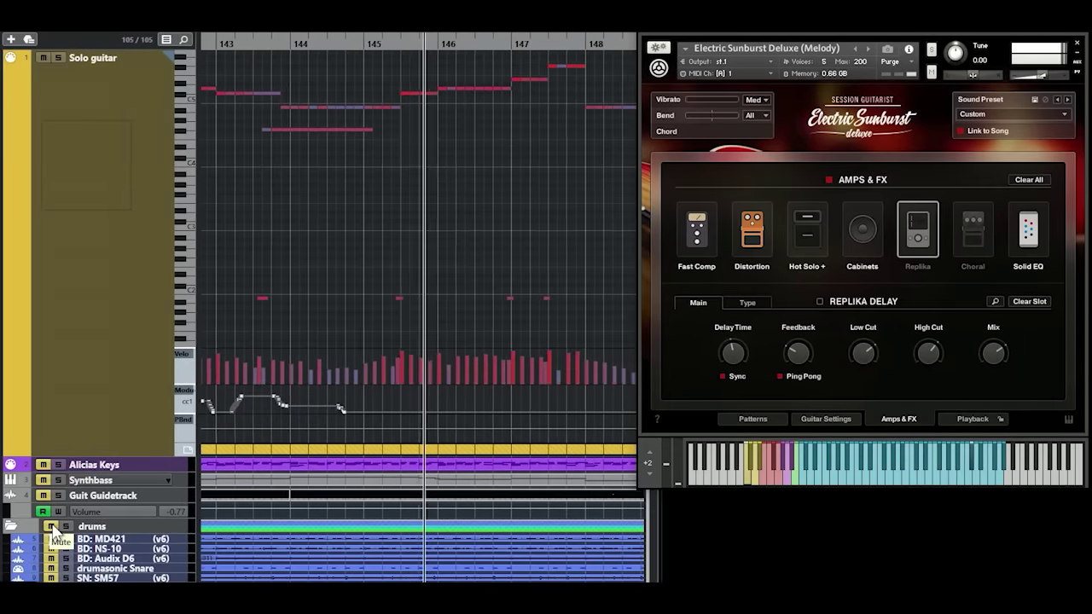
Step: Stop playback, enable the Replika delay, select the Choral slot, and replay the solo
{"action": "key", "text": "space"}
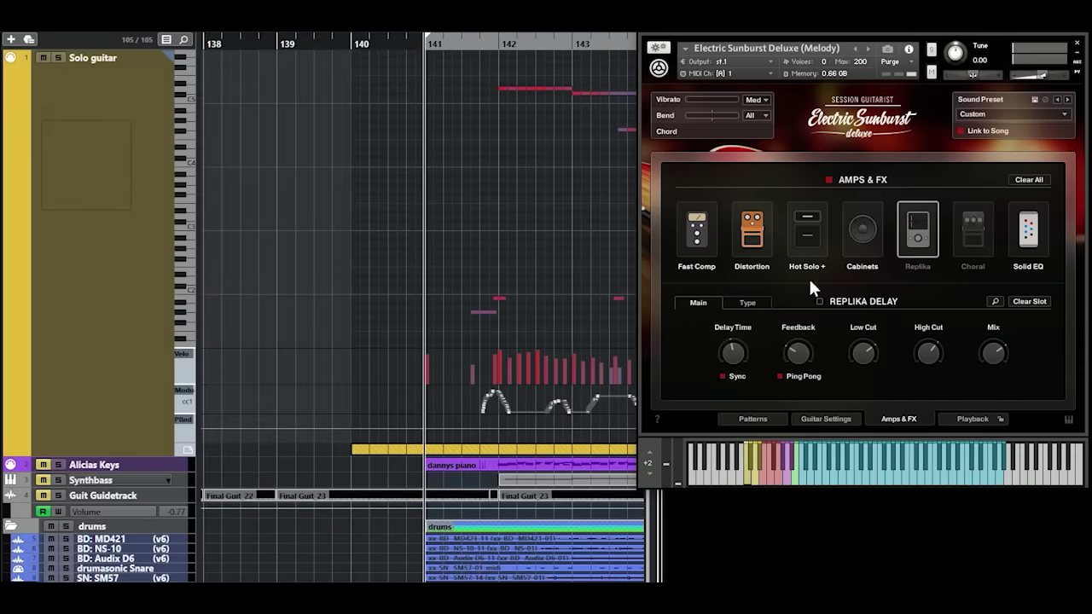
{"action": "left_click", "coordinate": [817, 299]}
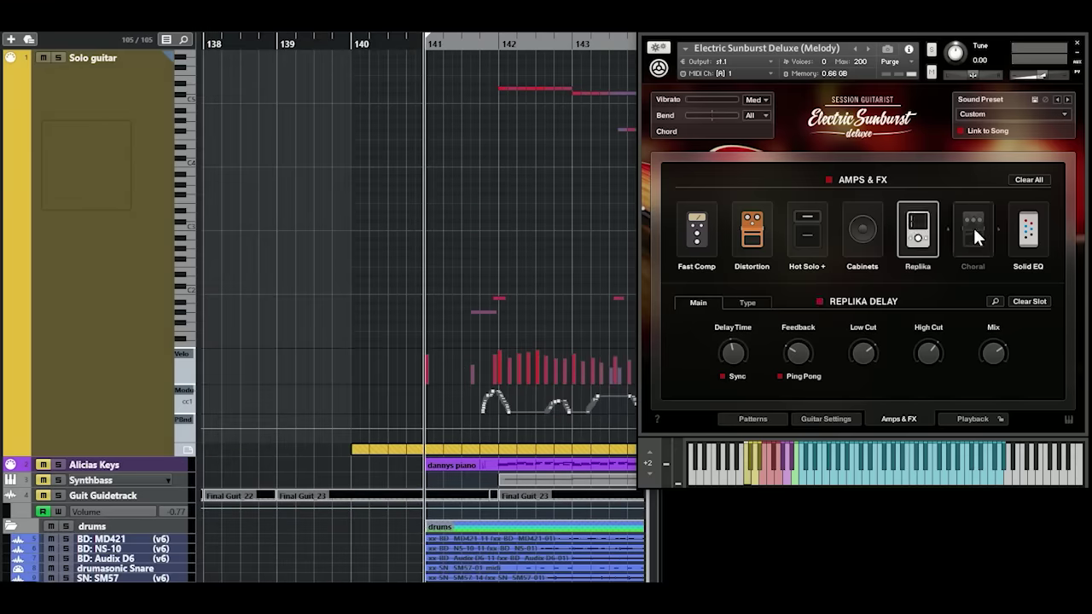
{"action": "left_click", "coordinate": [978, 226]}
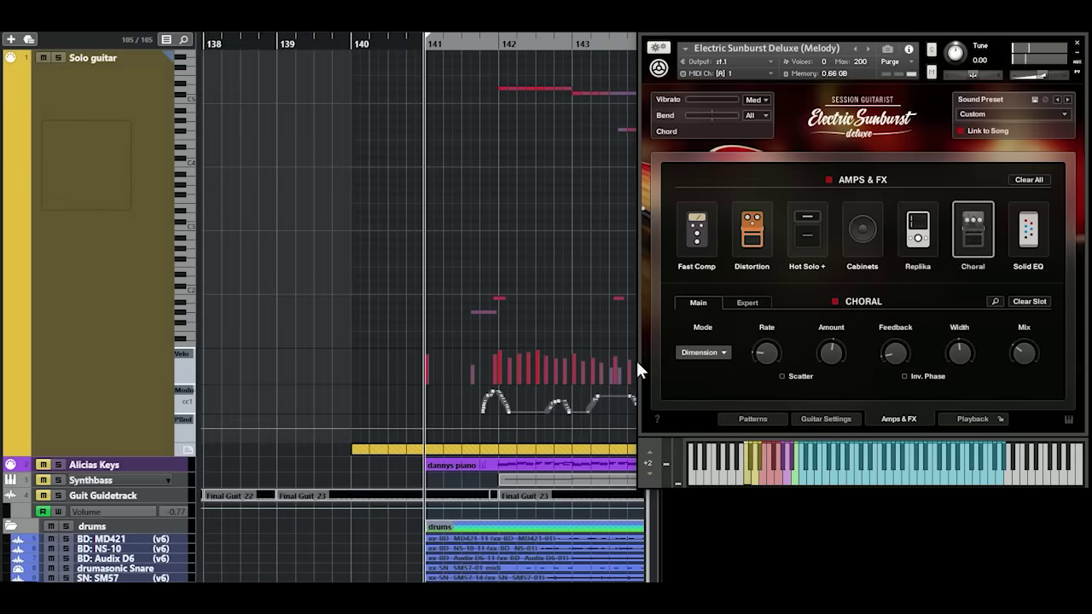
{"action": "key", "text": "space"}
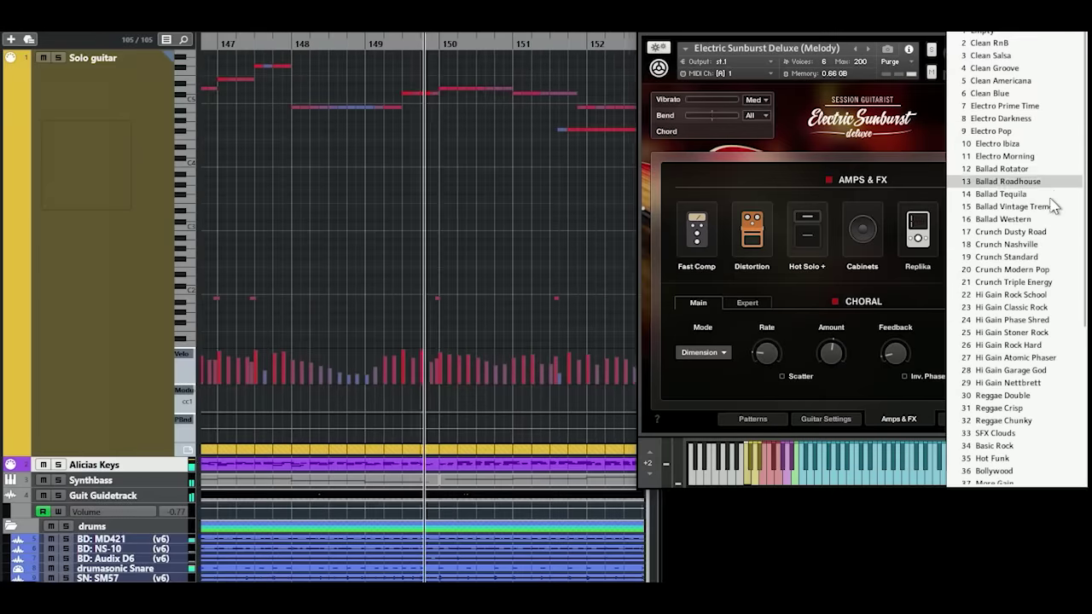
{"action": "scroll", "coordinate": [1054, 205], "scroll_direction": "down", "scroll_amount": 3}
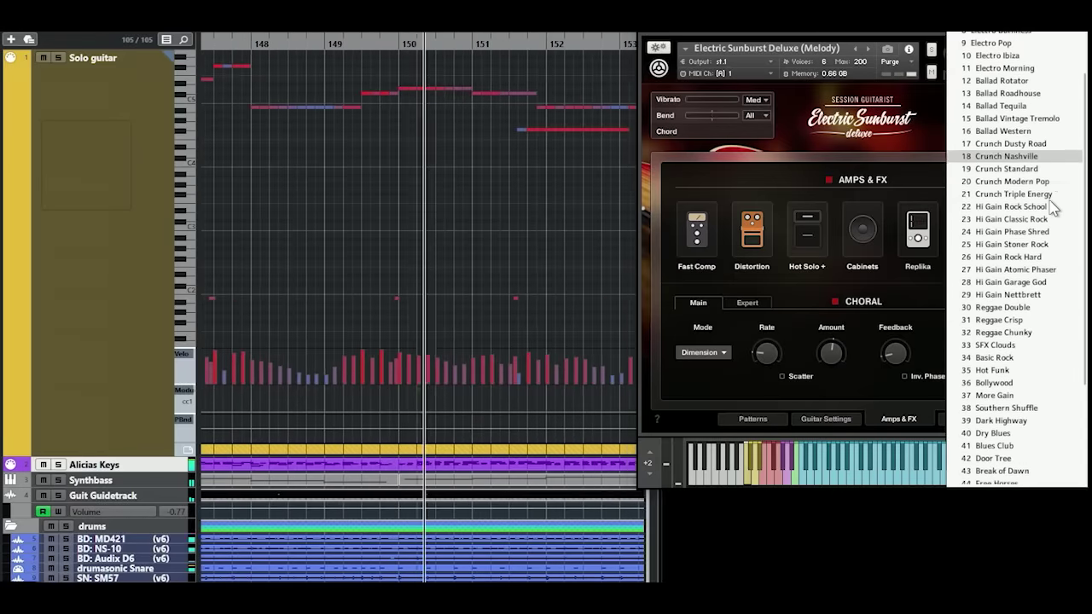
{"action": "scroll", "coordinate": [1054, 206], "scroll_direction": "down", "scroll_amount": 3}
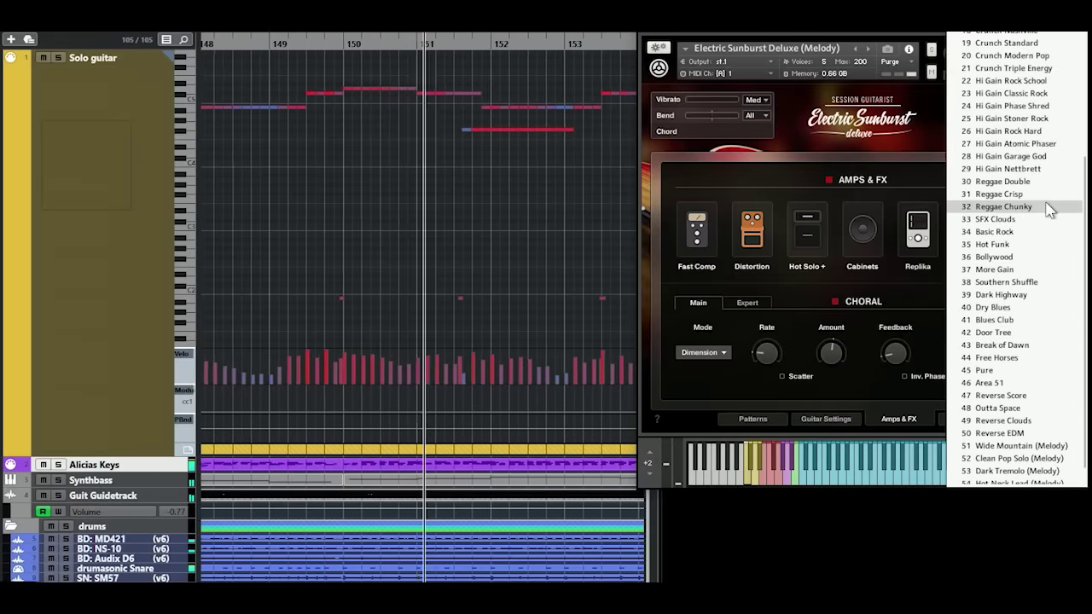
{"action": "scroll", "coordinate": [1049, 211], "scroll_direction": "down", "scroll_amount": 1}
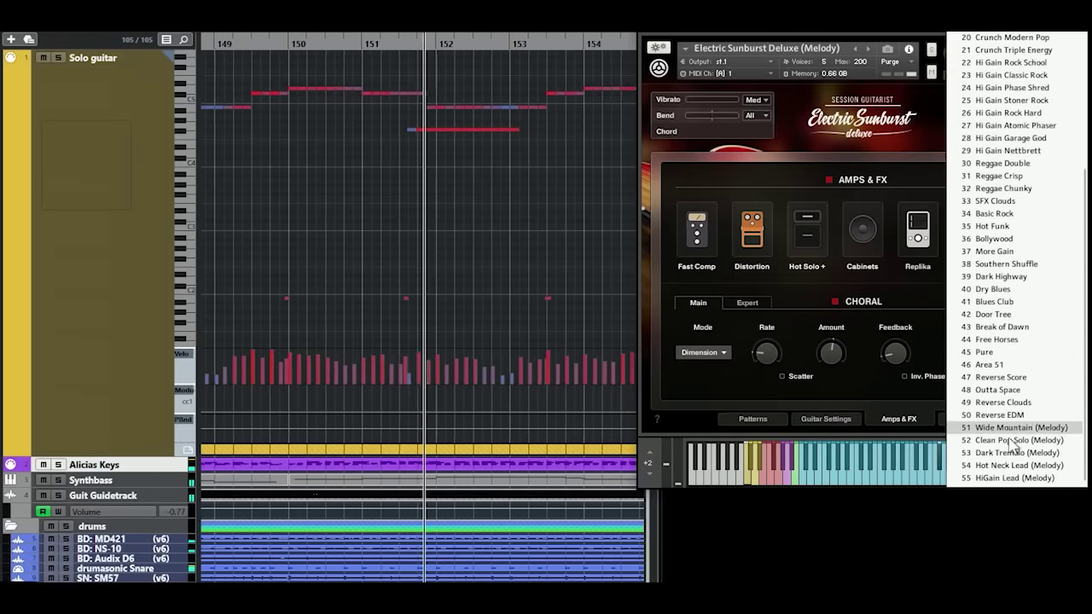
{"action": "left_click", "coordinate": [920, 308]}
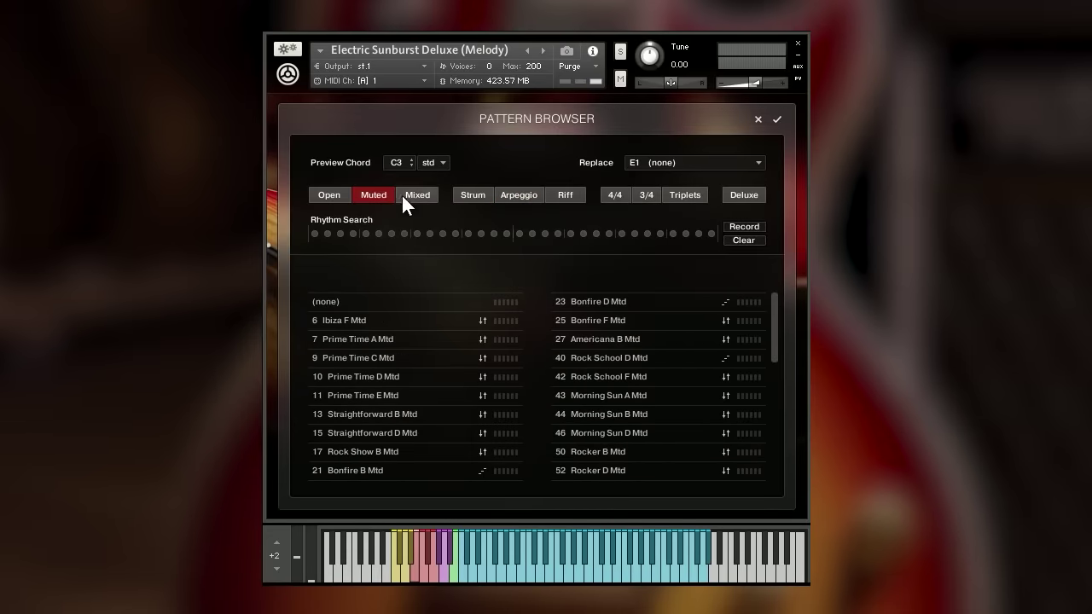
Step: Try an every-third-step Rhythm Search, clear it, and filter to Deluxe patterns
{"action": "left_click", "coordinate": [353, 233]}
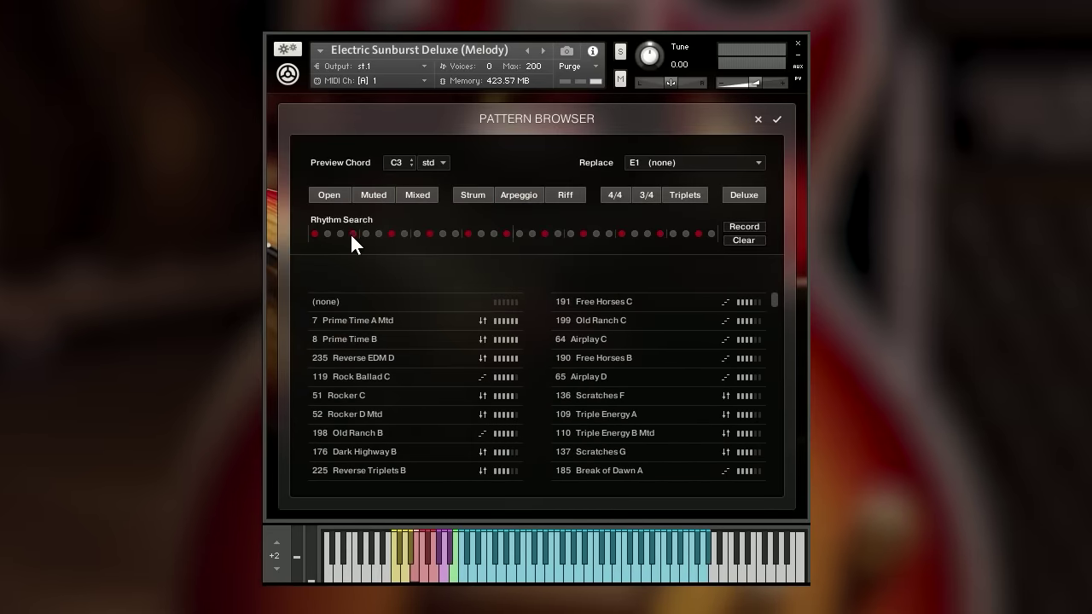
{"action": "left_click", "coordinate": [741, 241]}
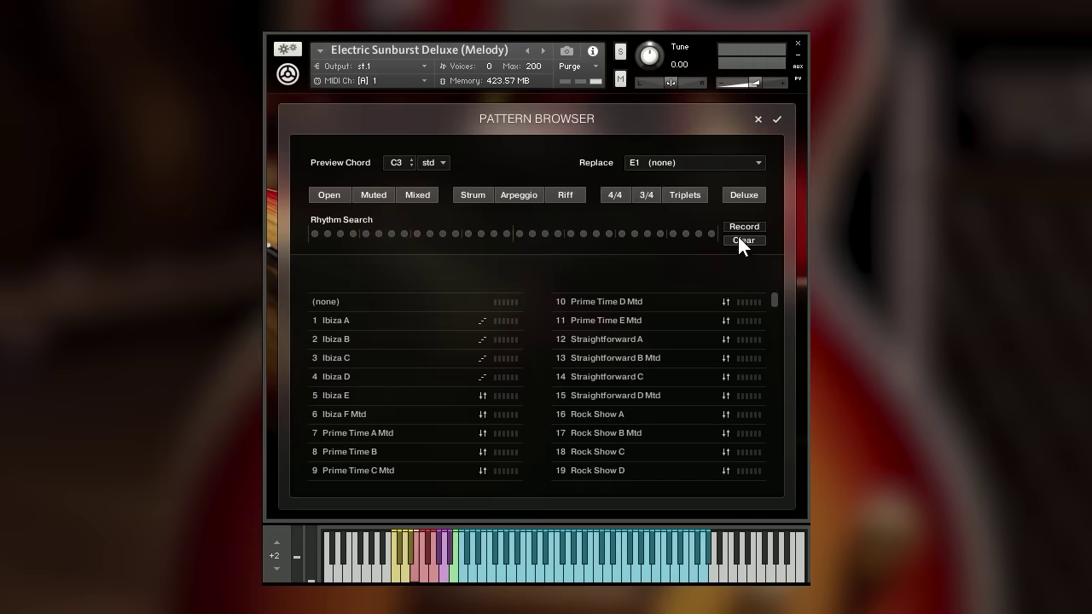
{"action": "left_click", "coordinate": [749, 193]}
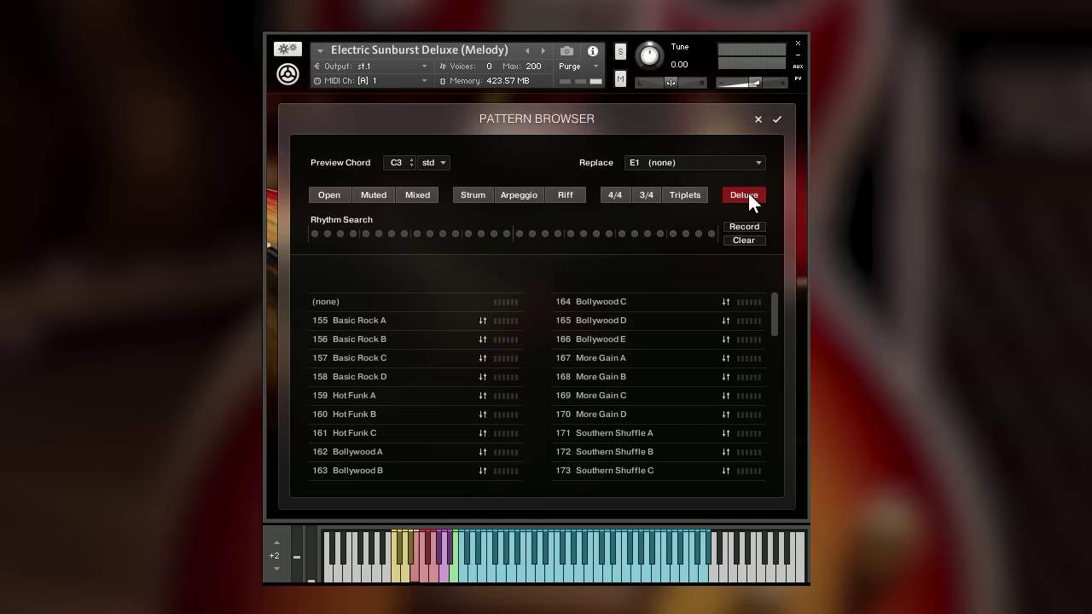